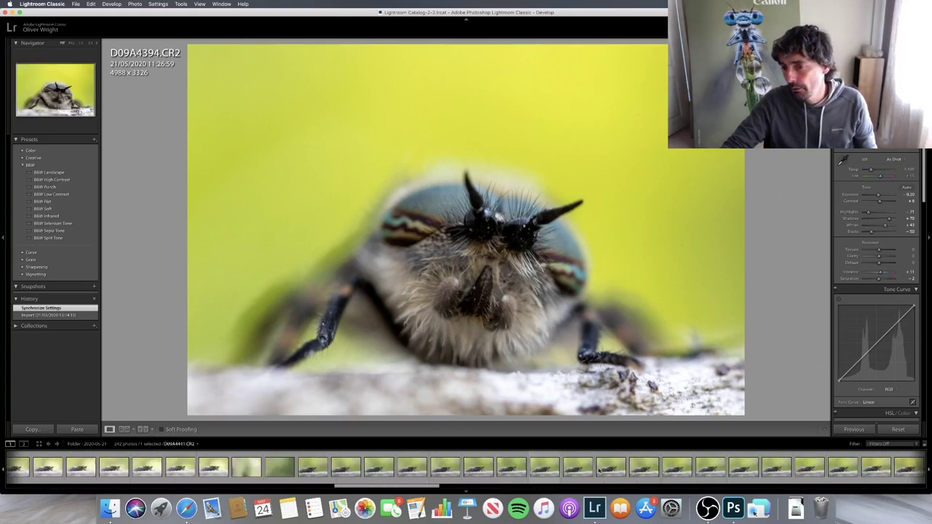
Step: Find the start of the fly focus sequence in the filmstrip and view its first frame, D09A4381.CR2
scroll(599, 471, down, 10)
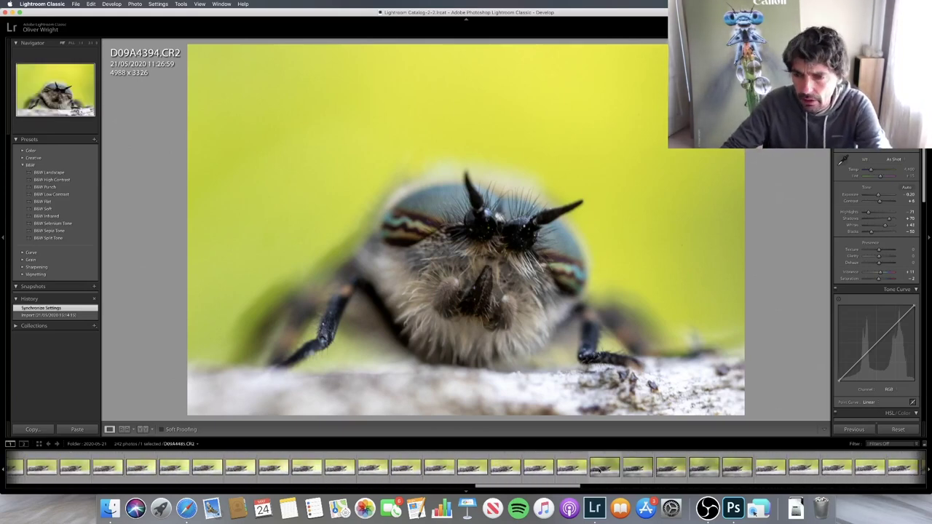
scroll(599, 472, up, 15)
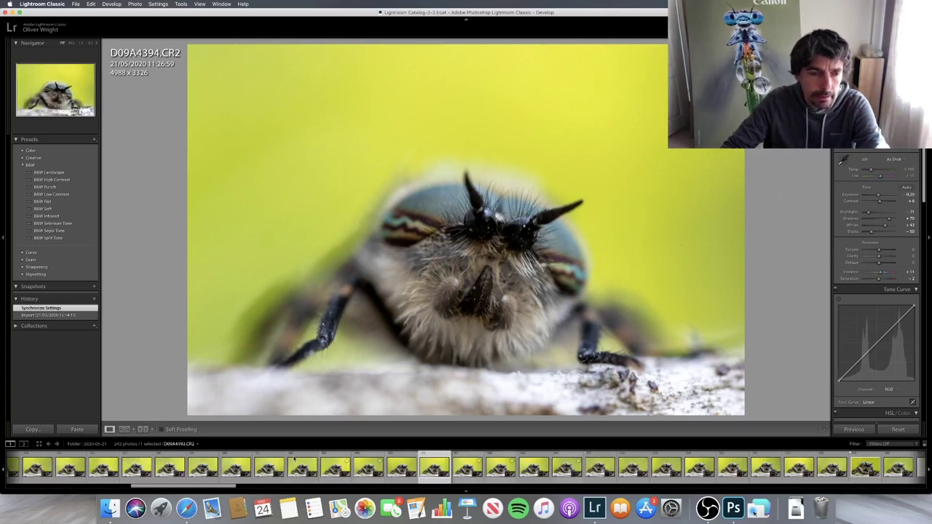
click(174, 470)
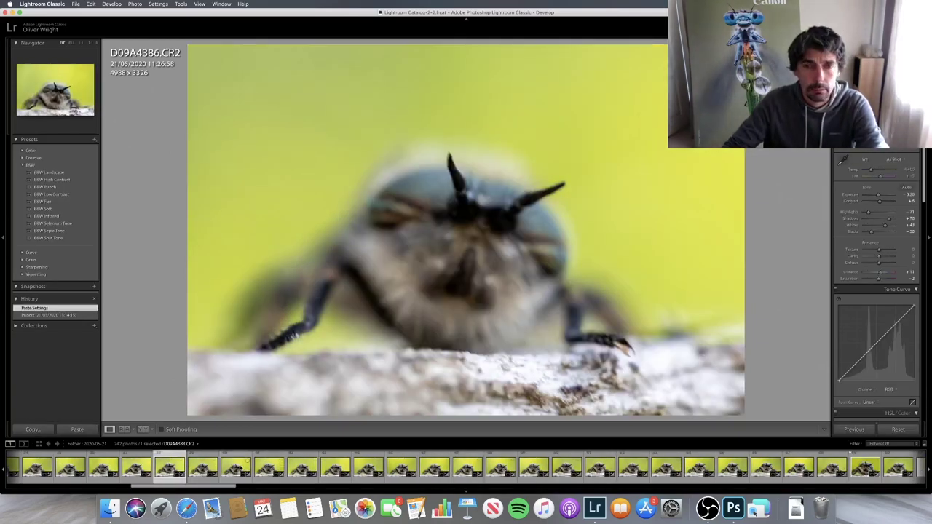
click(238, 468)
scroll(237, 468, up, 2)
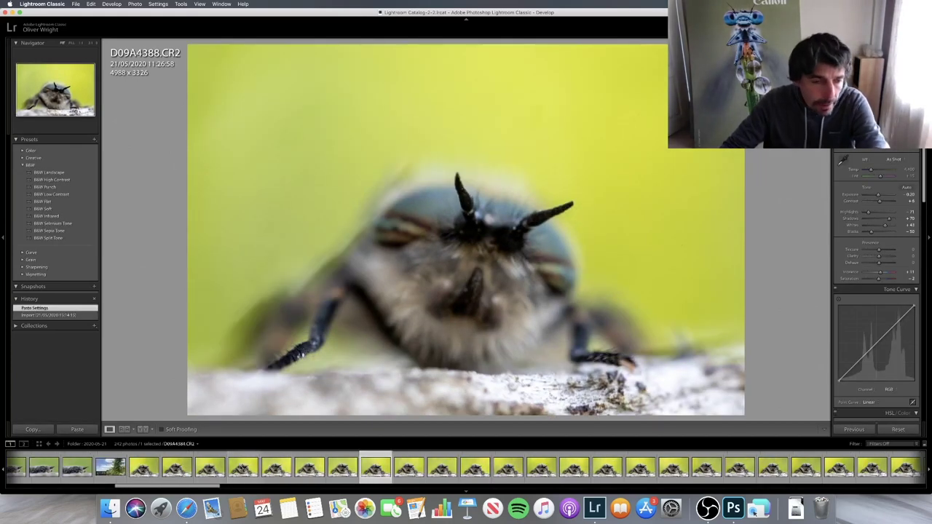
click(144, 470)
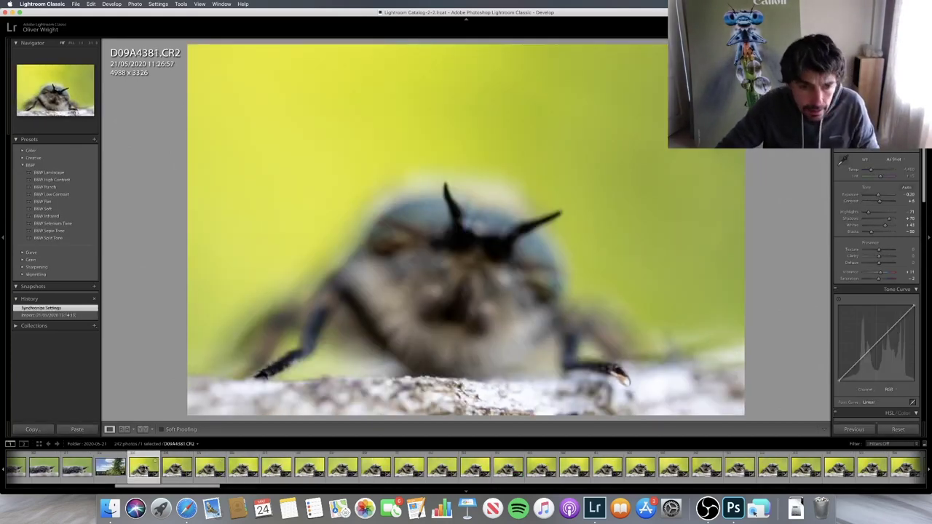
Step: View the sequence's last frame, D09A4407.CR2, and the finished stacked image, D09A4381-Edit.tif, for comparison
scroll(384, 459, down, 5)
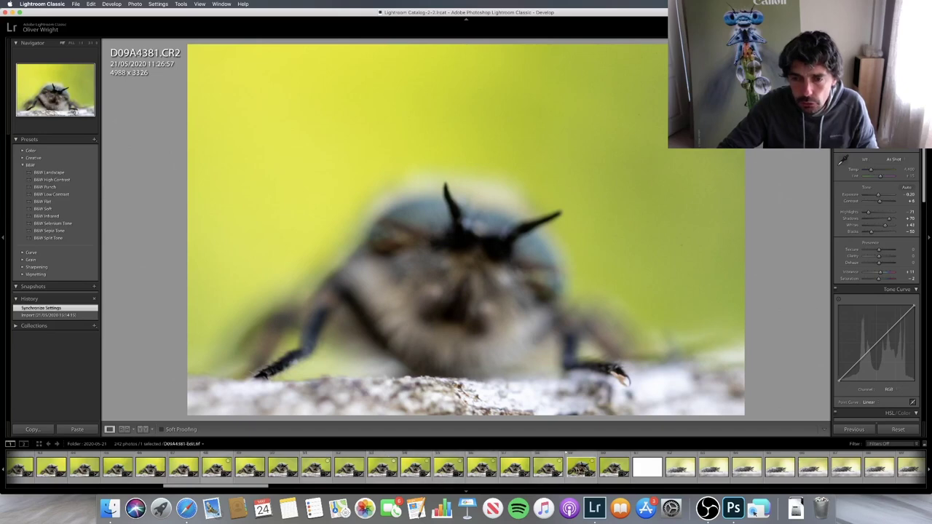
super+click(581, 467)
click(615, 467)
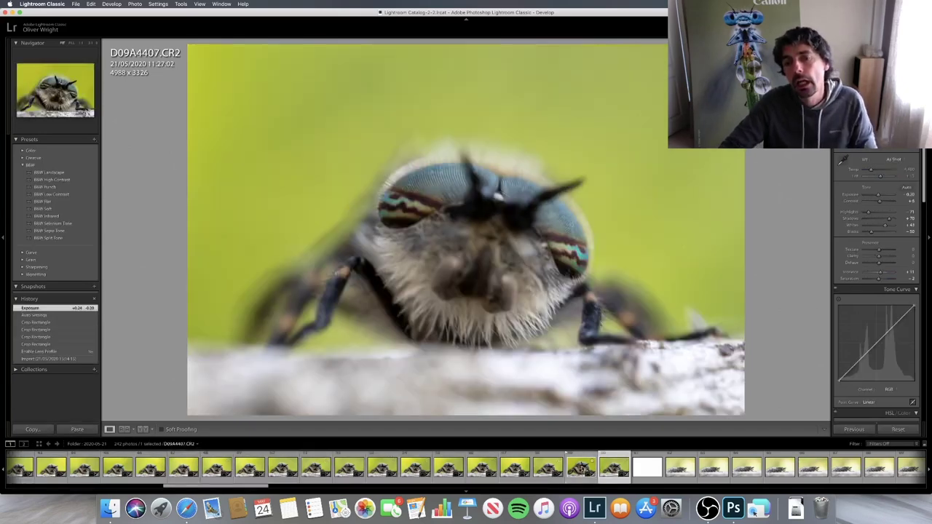
click(582, 466)
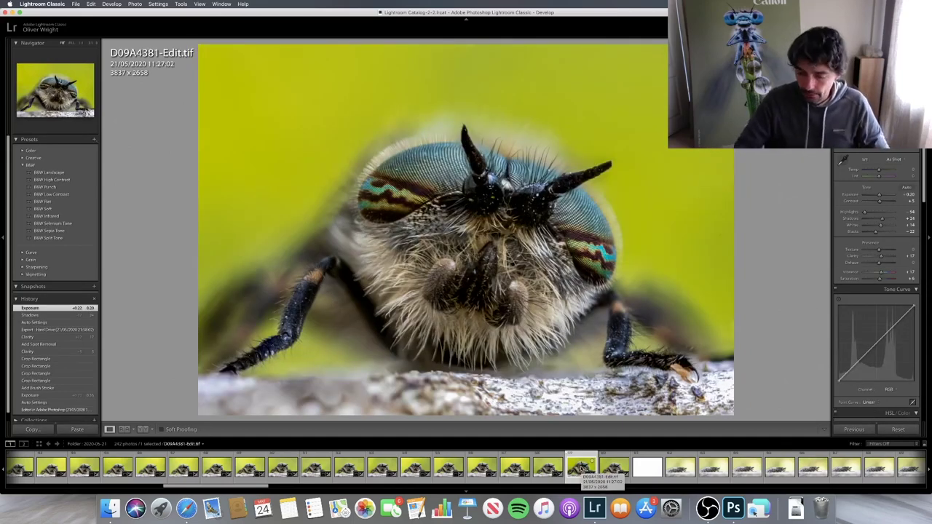
Step: Go through the fly's individual source frames one by one to examine how the focus shifts across the sequence
key(Left)
key(Left)
key(Left)
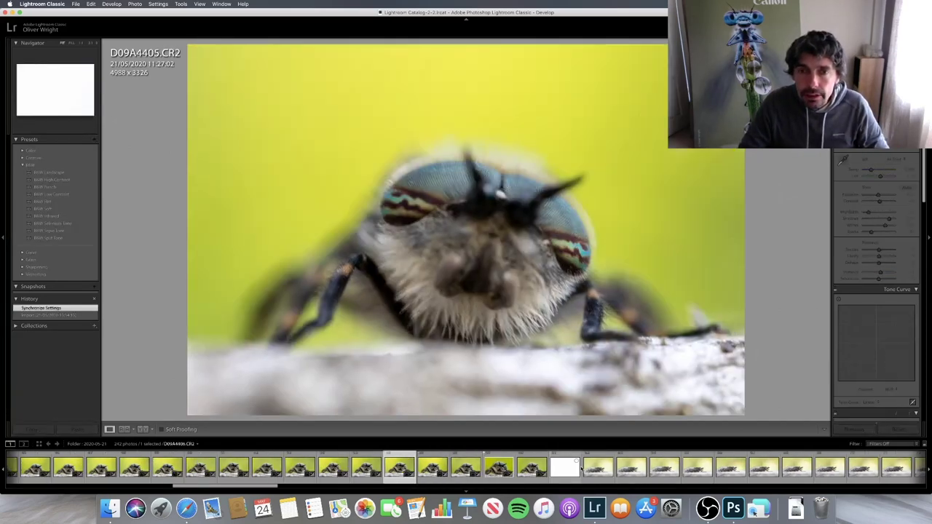
key(Right)
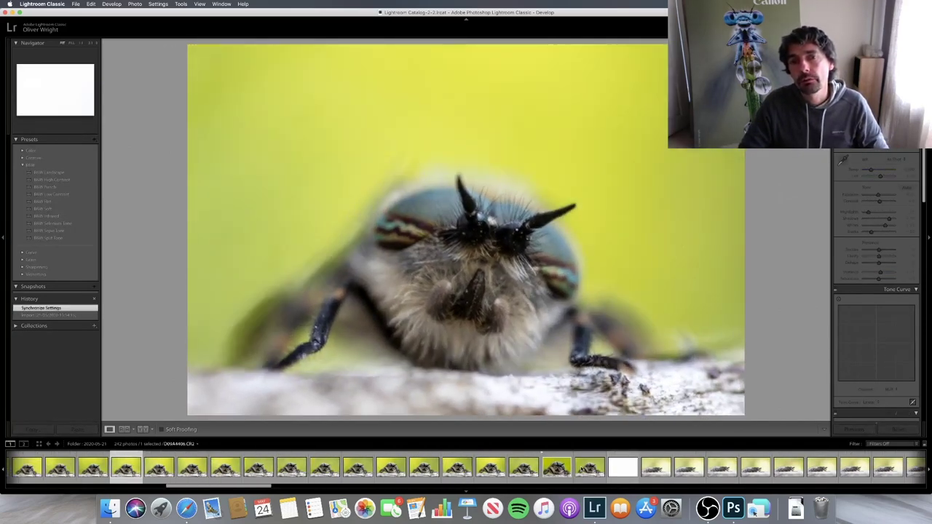
key(Right)
key(Right)
key(Right)
key(Right)
key(Right)
key(Right)
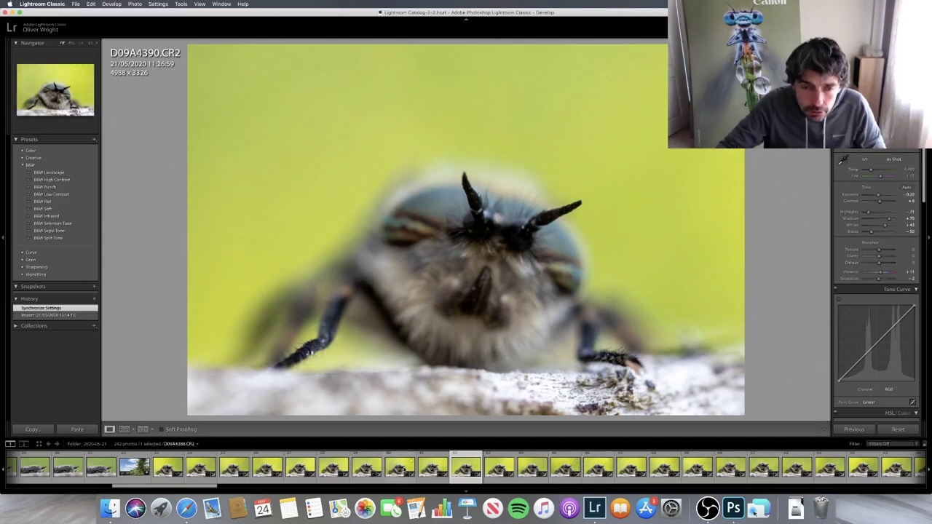
Step: Compare D09A4388.CR2's original import state with its Paste Settings state in the history, ending on the pasted settings
click(399, 466)
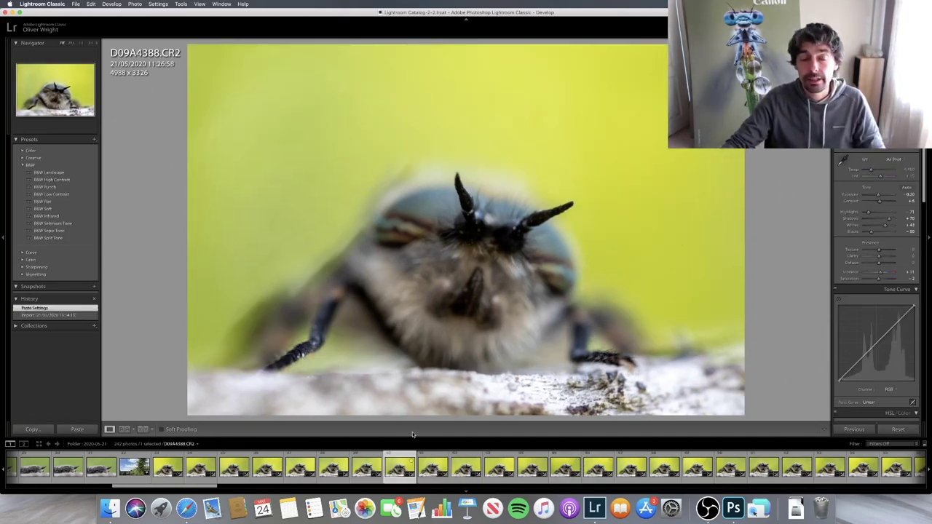
click(56, 316)
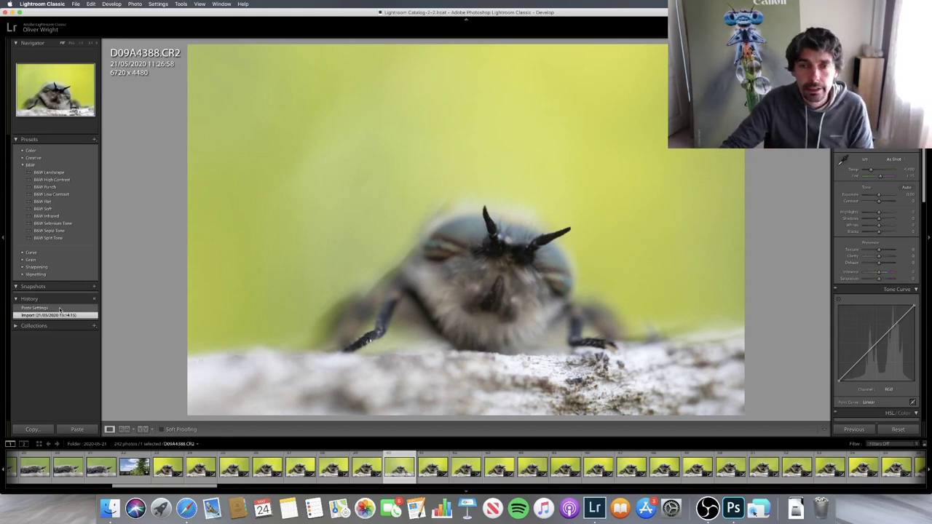
click(59, 309)
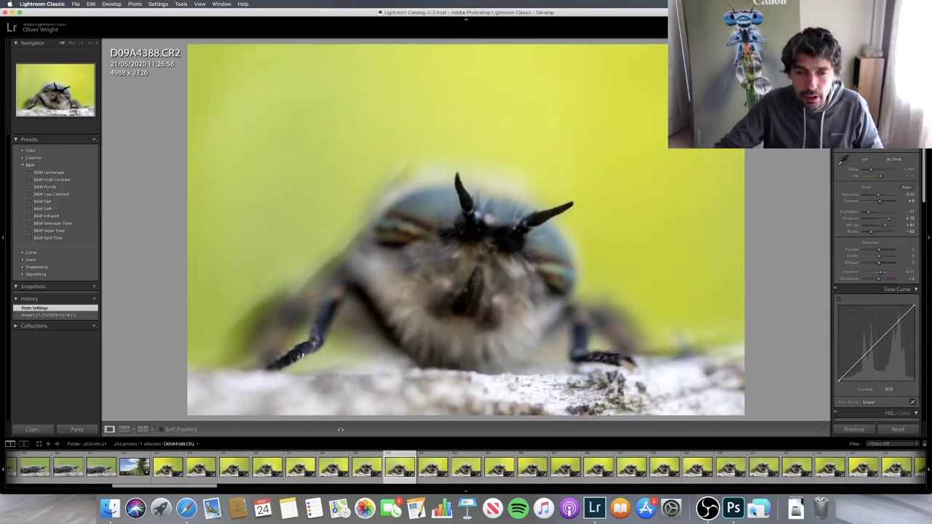
Step: Open the three consecutive frames D09A4388 to D09A4390 together as layers in Photoshop and enlarge its window to fill the screen
shift+click(473, 470)
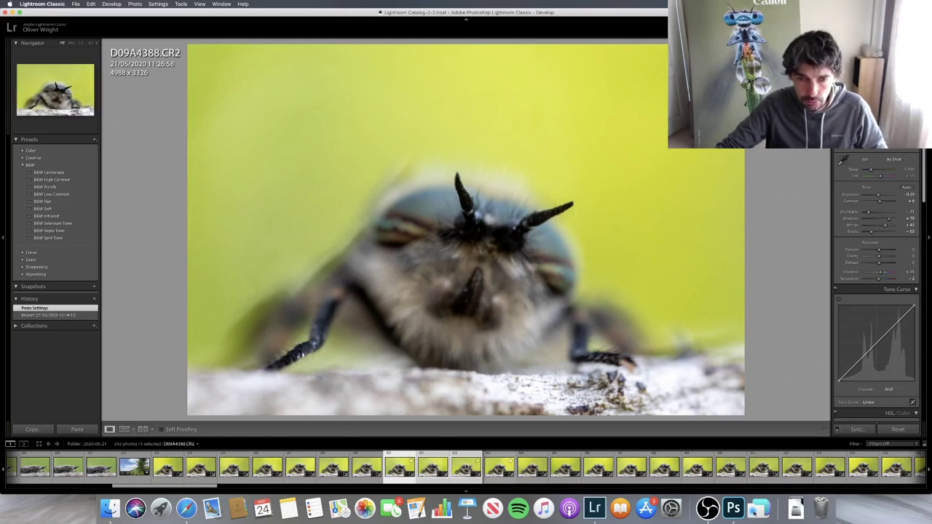
right_click(467, 468)
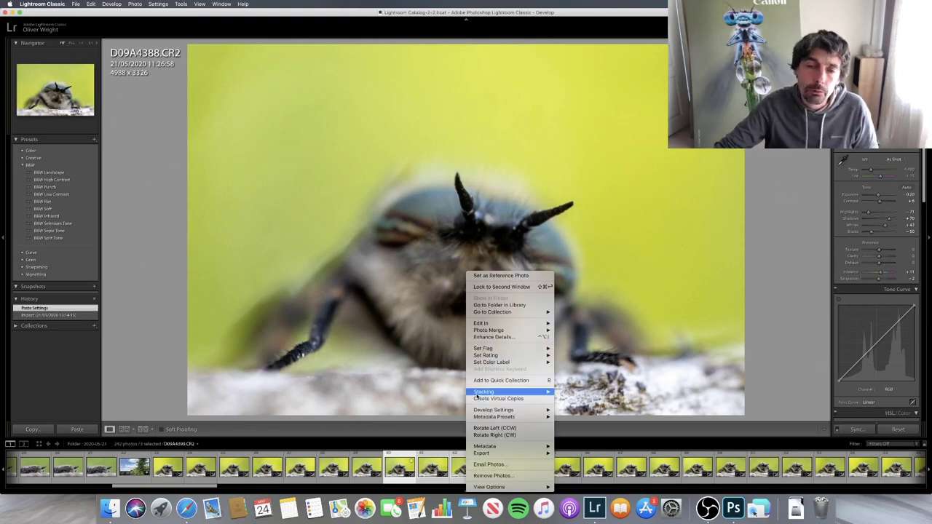
mouse_move(513, 323)
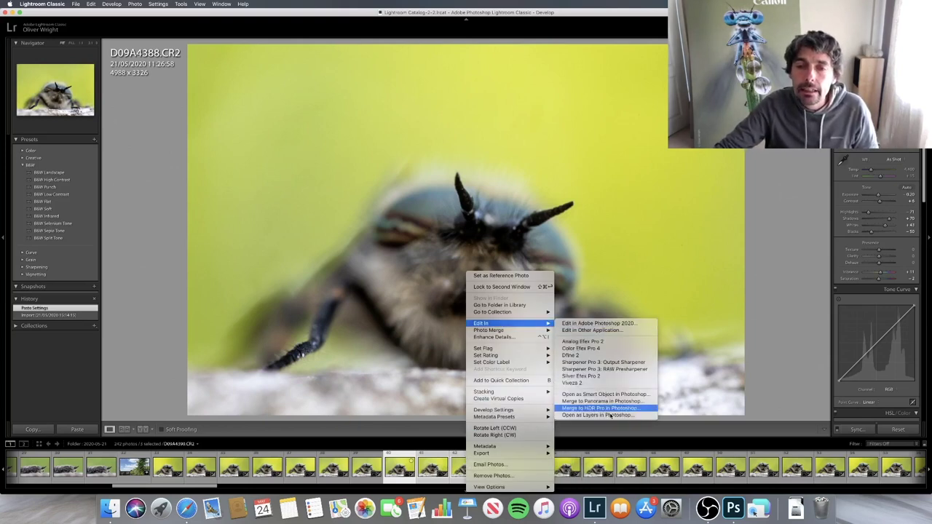
click(605, 415)
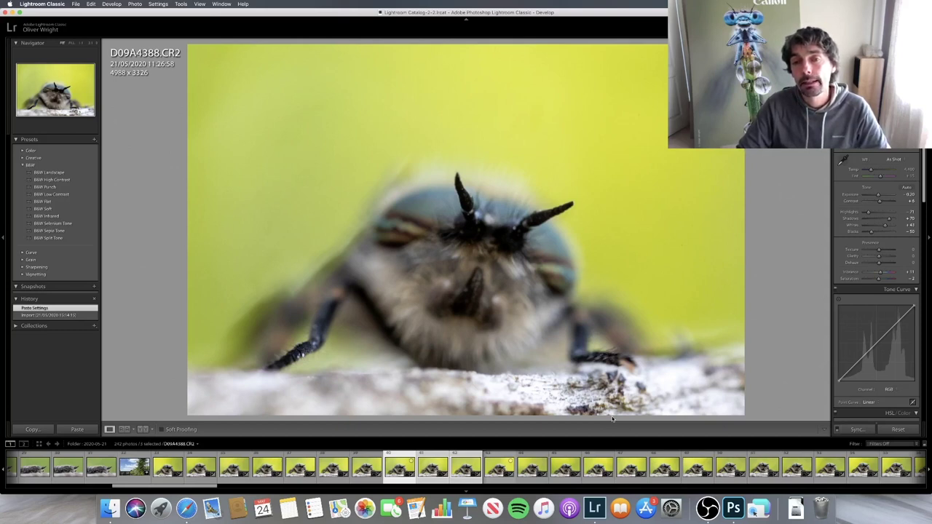
key(super+e)
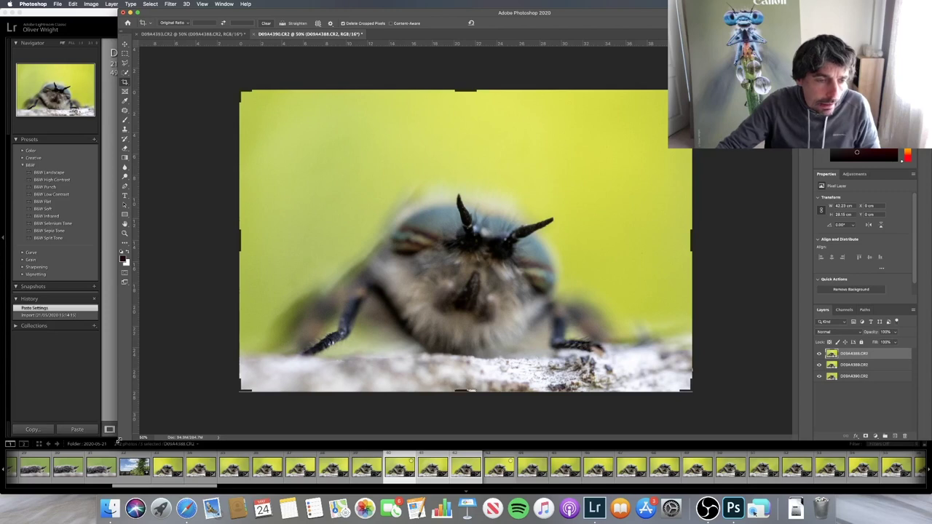
drag(117, 443, 2, 498)
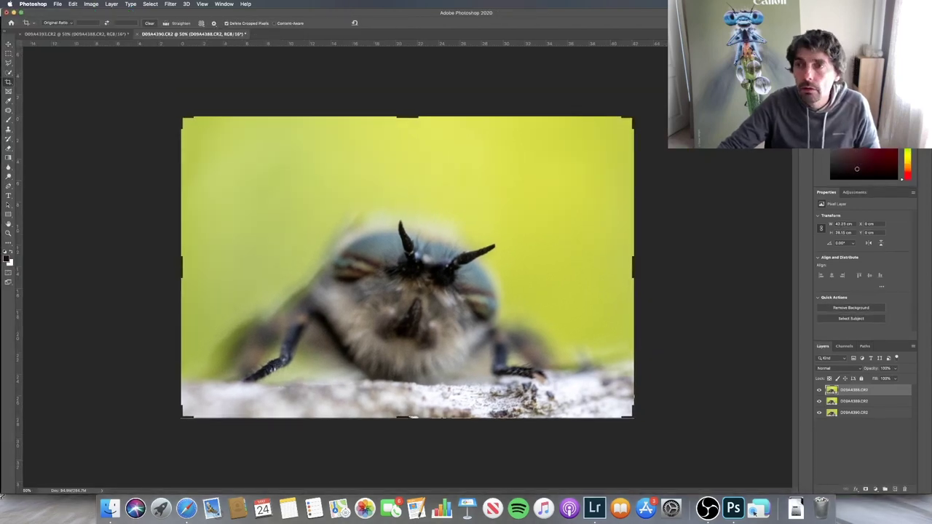
Step: Select all three fly layers and auto-align them using the Auto projection
click(858, 401)
click(862, 413)
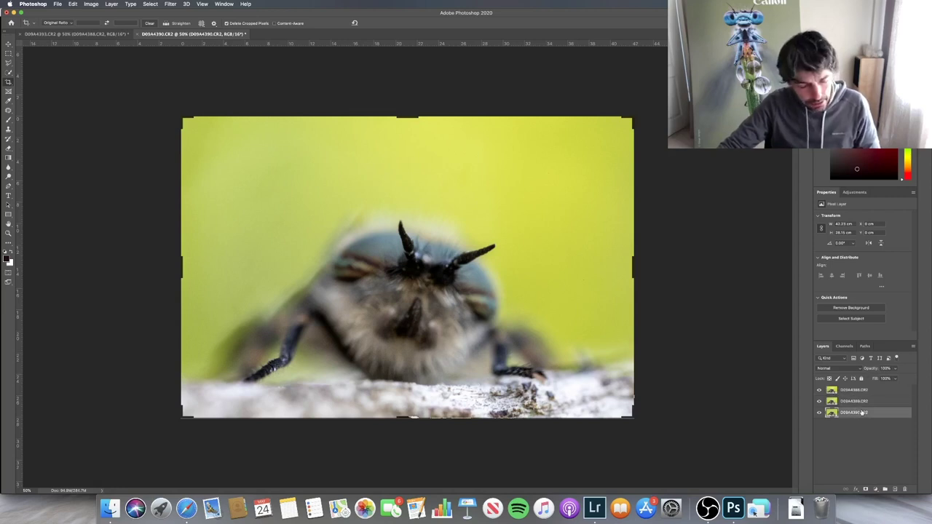
shift+click(860, 391)
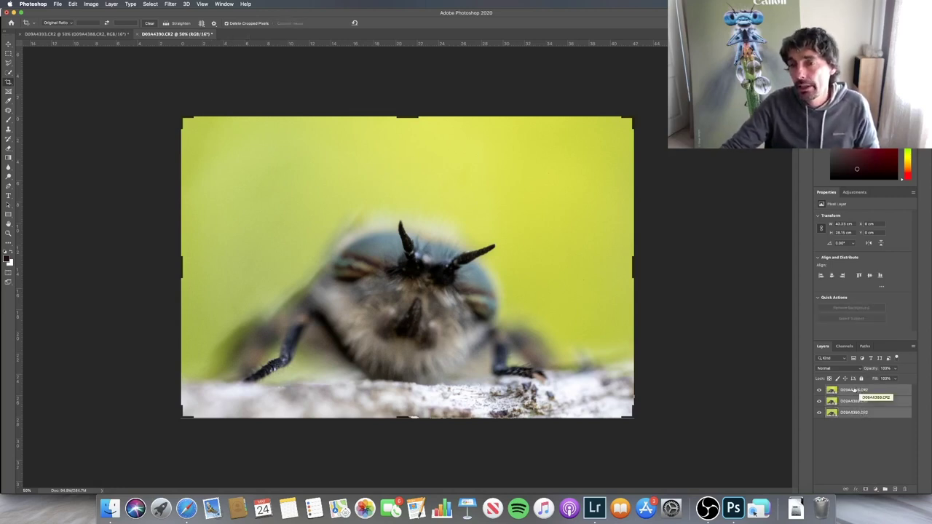
click(72, 4)
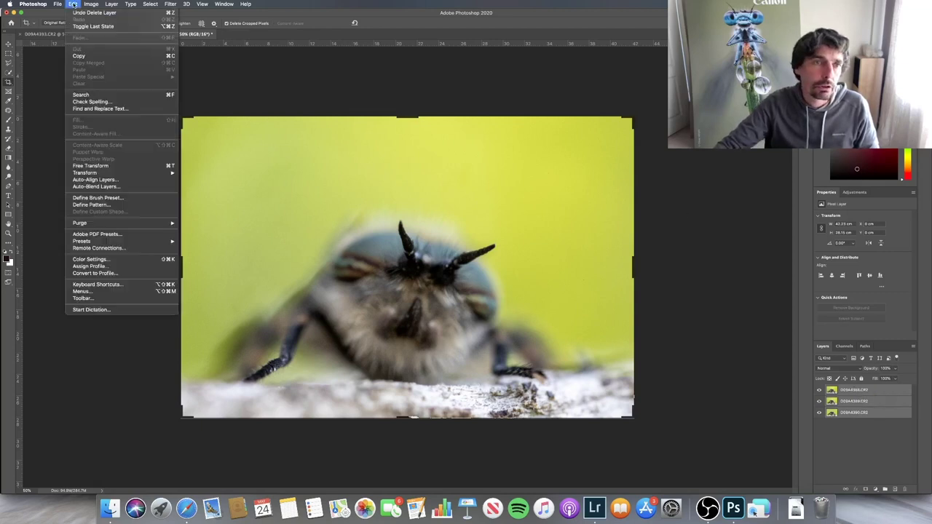
click(130, 179)
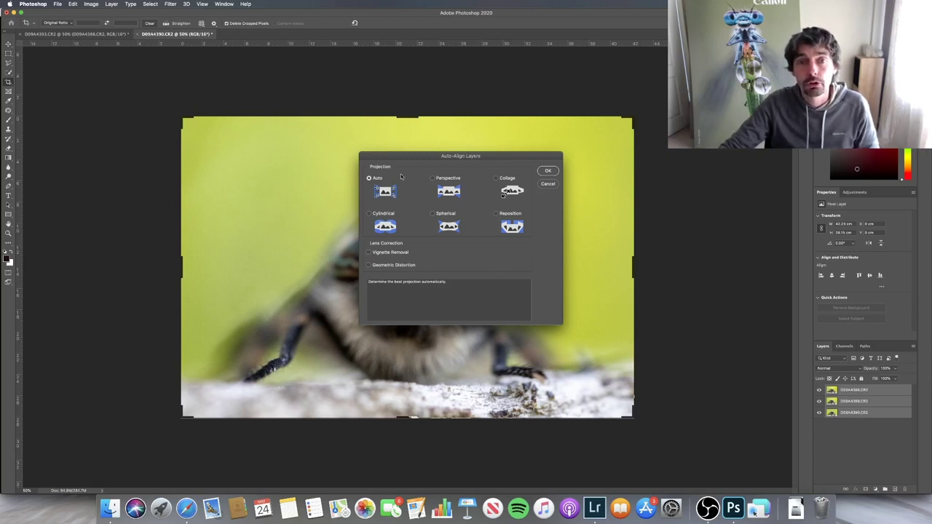
click(547, 172)
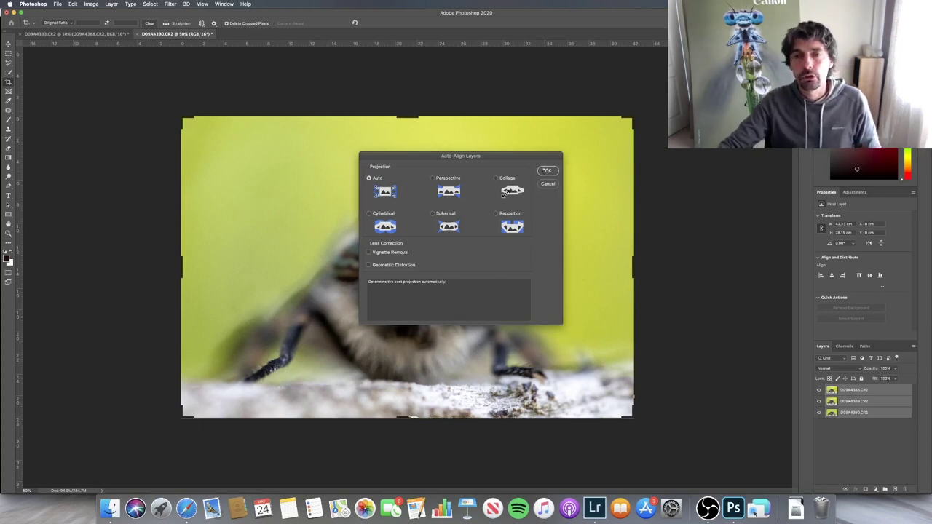
click(546, 171)
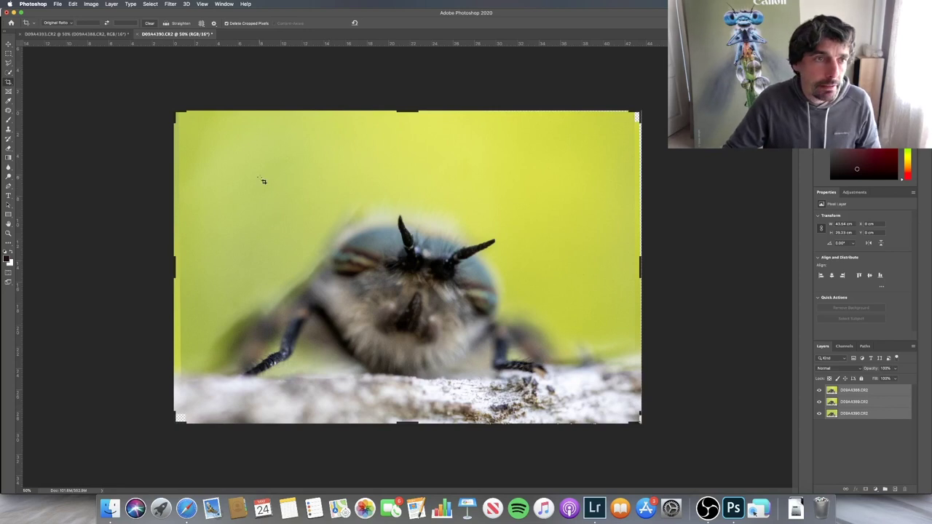
Step: Auto-blend the aligned layers with Stack Images and Seamless Tones and Colors, and flatten the image
click(73, 4)
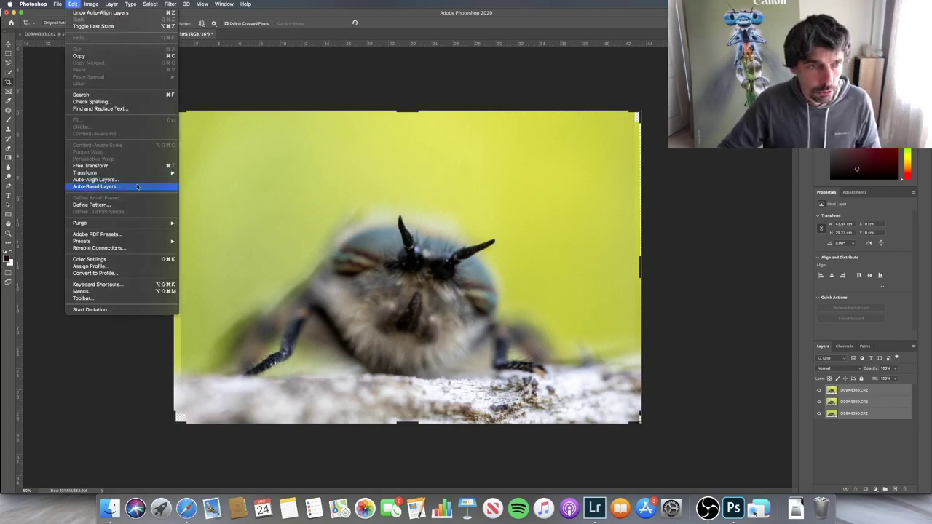
click(137, 187)
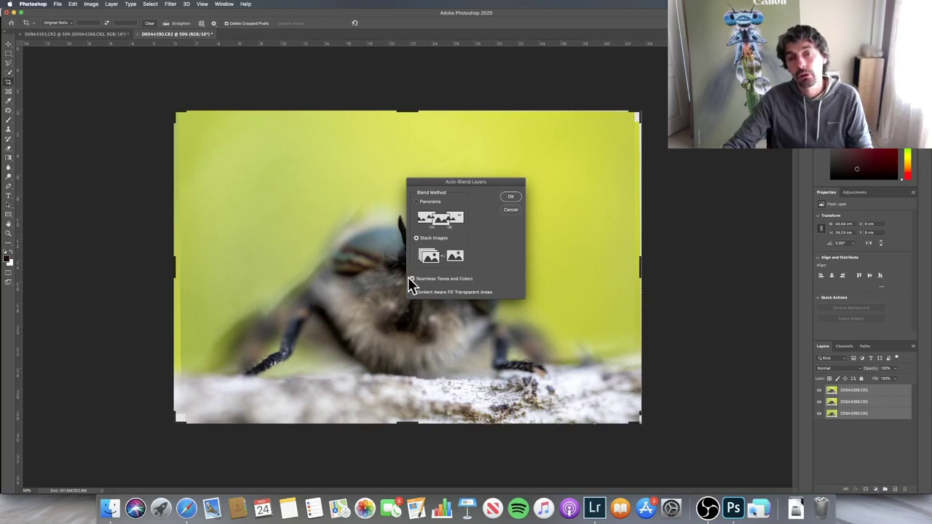
click(511, 197)
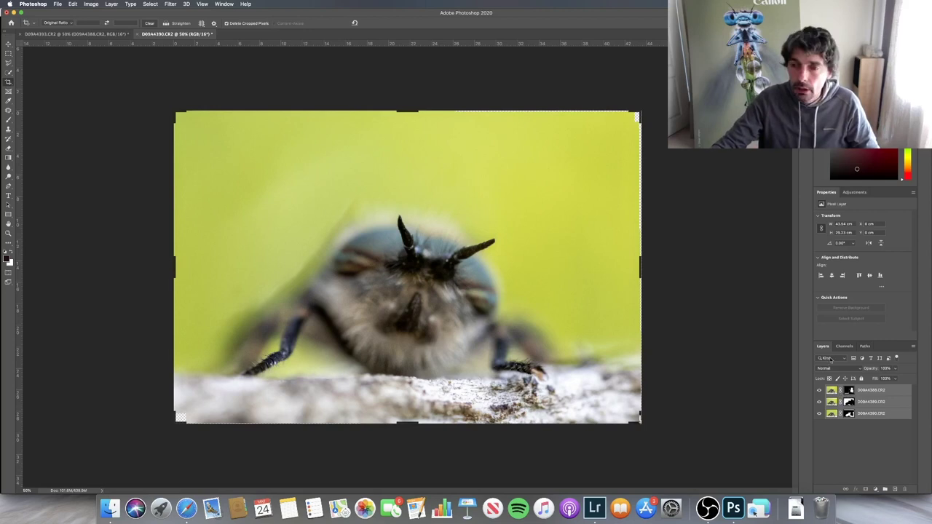
right_click(877, 415)
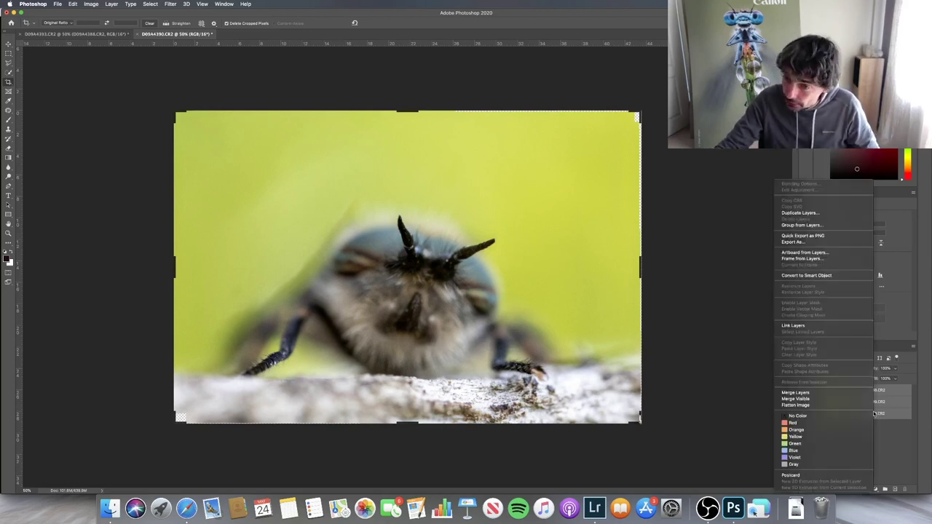
click(831, 406)
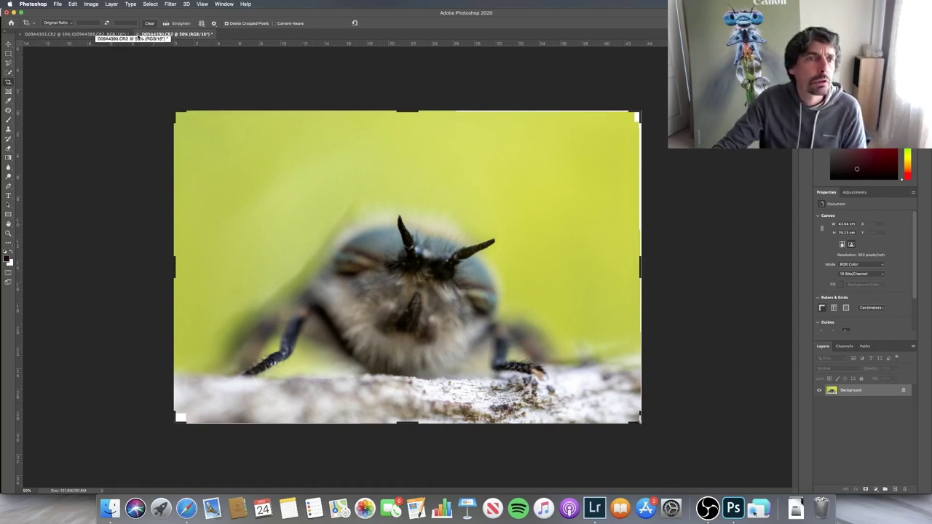
Step: Close the flattened D09A4390.CR2 document without saving and switch back to Lightroom Classic to browse the side-view fly frames
click(139, 34)
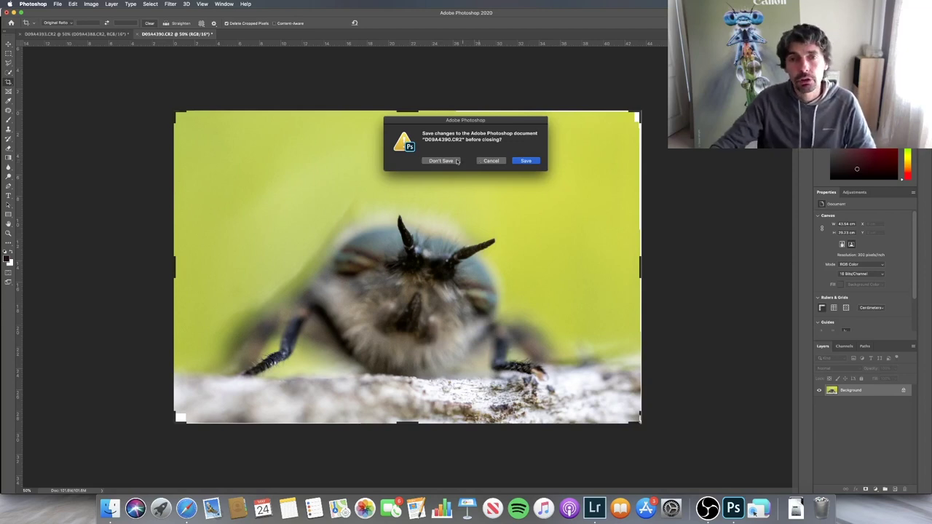
click(458, 161)
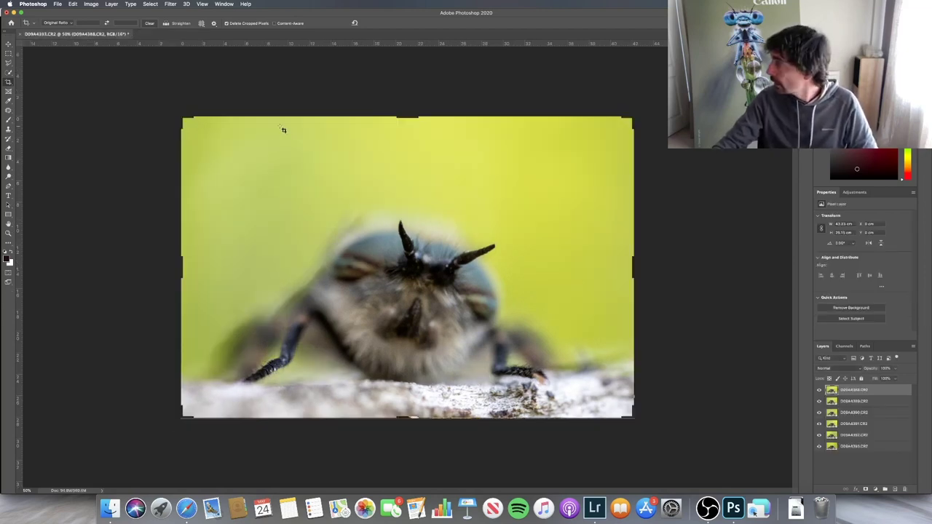
click(595, 508)
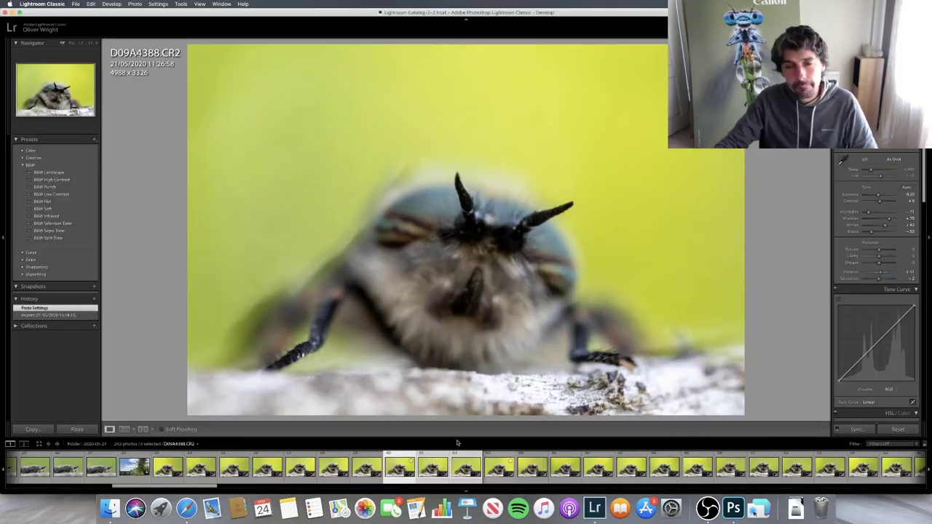
scroll(485, 472, down, 5)
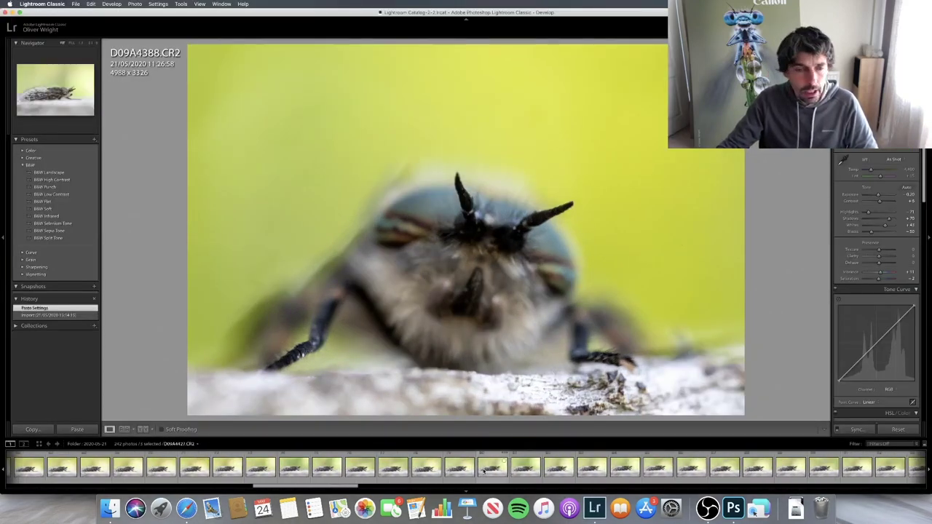
Step: View the stacked front-view fly image D09A4381-Edit.tif, and compare it with the neighbouring single frame D09A4407.CR2
scroll(485, 472, up, 8)
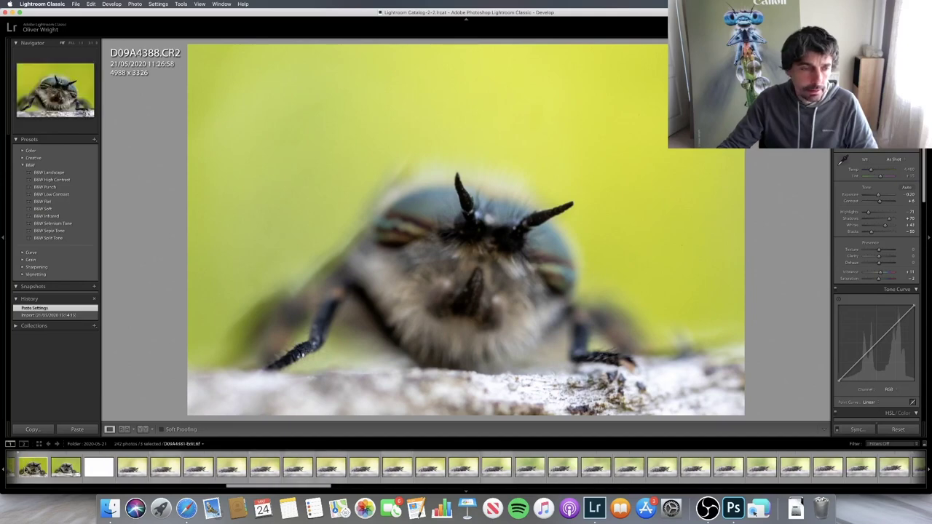
click(33, 466)
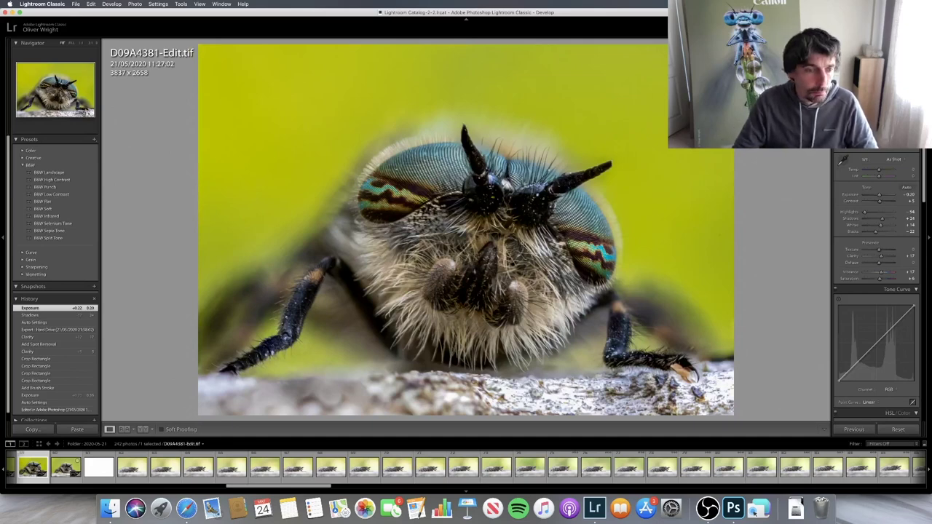
click(66, 467)
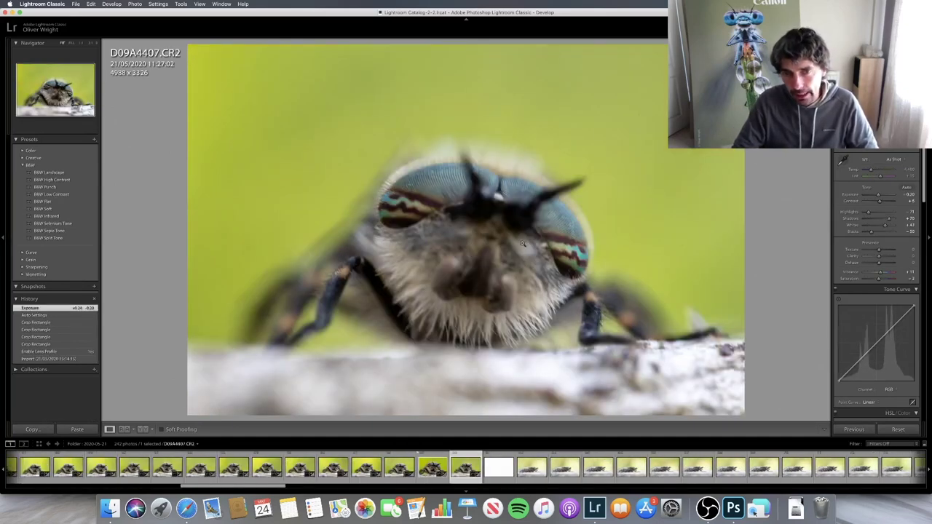
Step: Return to D09A4381-Edit.tif and compare its initial Edited in Adobe Photoshop history state with its latest Exposure state
key(Left)
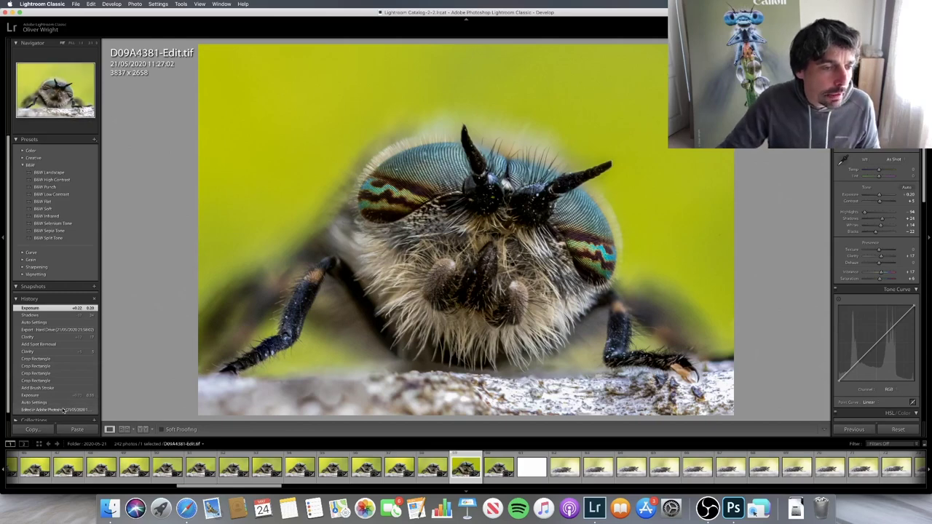
click(63, 410)
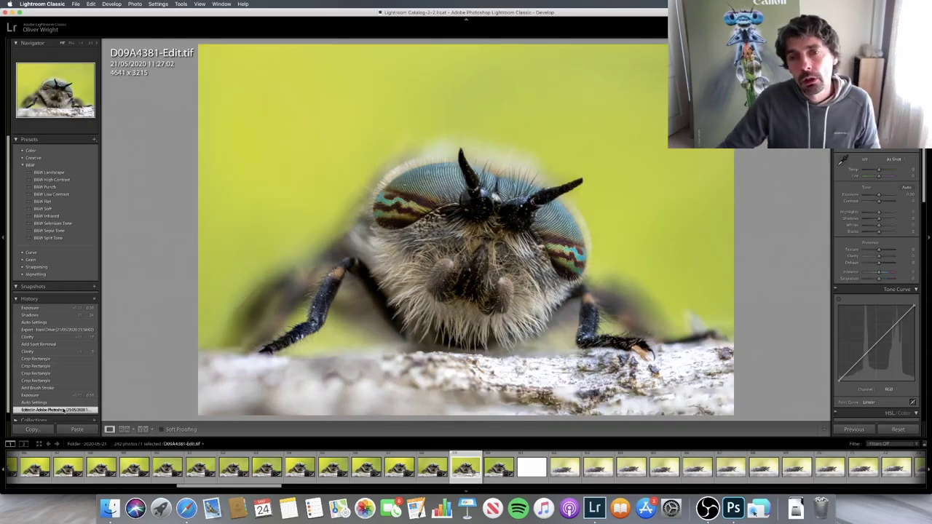
click(44, 309)
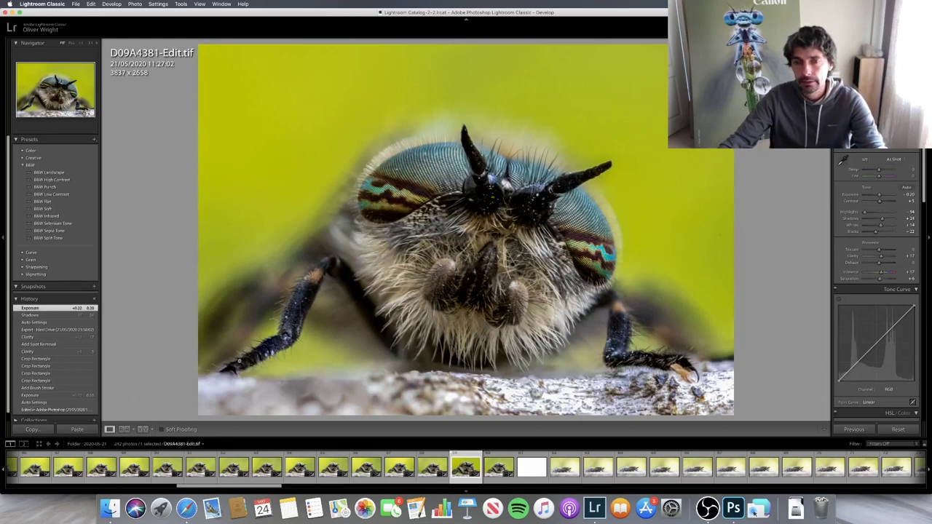
Step: Browse forward through the folder's side-view fly frames and display the stacked image D09A4469-Edit.tif
scroll(555, 468, right, 10)
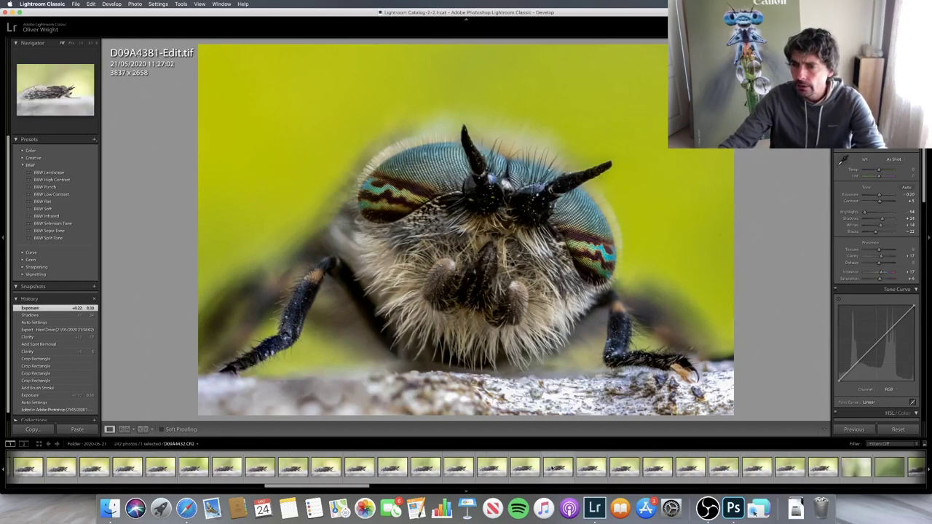
scroll(677, 470, right, 12)
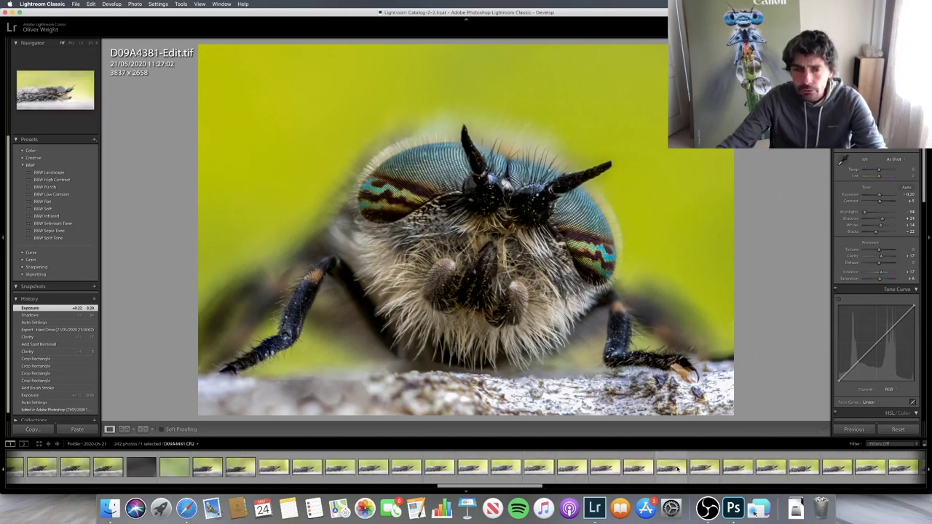
scroll(677, 468, right, 10)
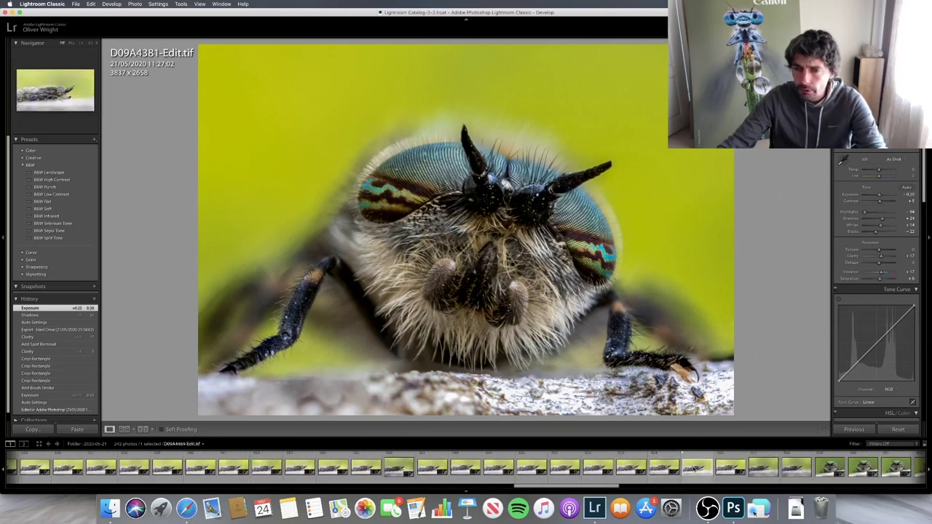
click(695, 469)
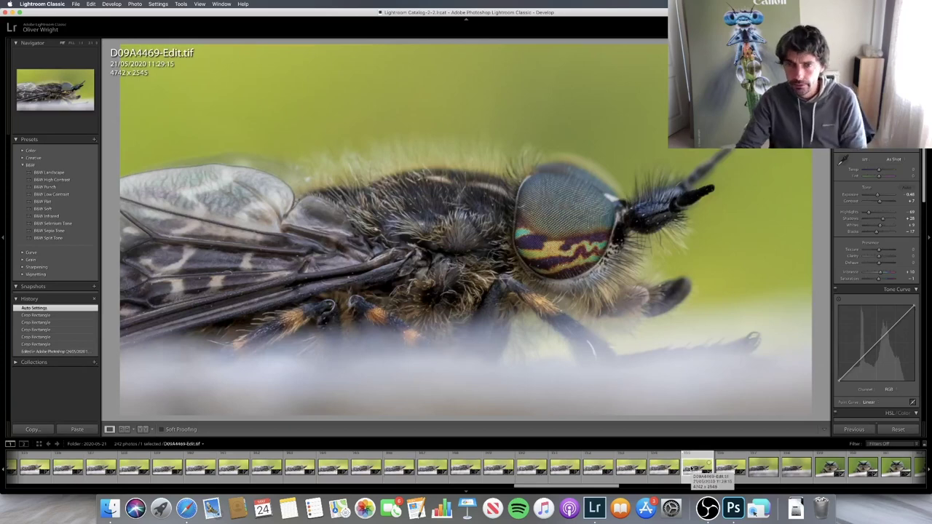
Step: Compare the stacked side-view image D09A4469-Edit.tif with the neighbouring single raw frame D09A4501.CR2
key(Left)
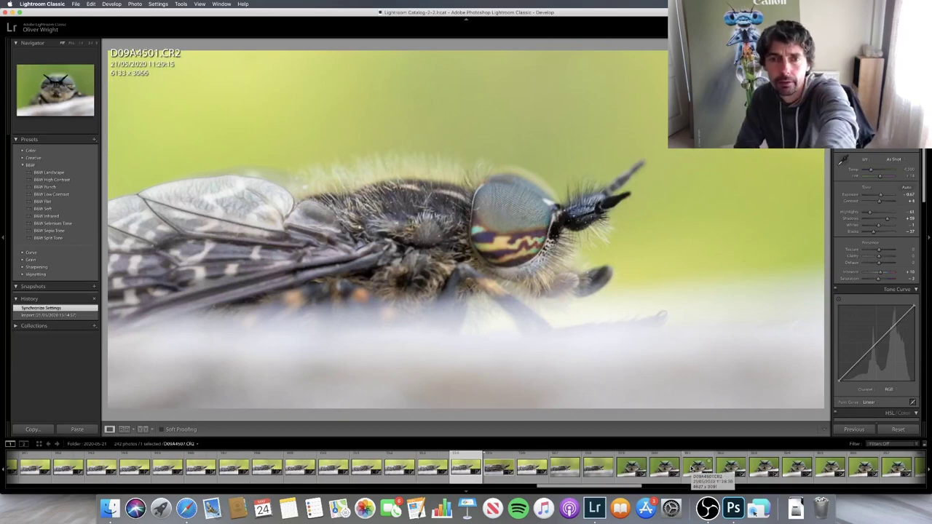
key(Left)
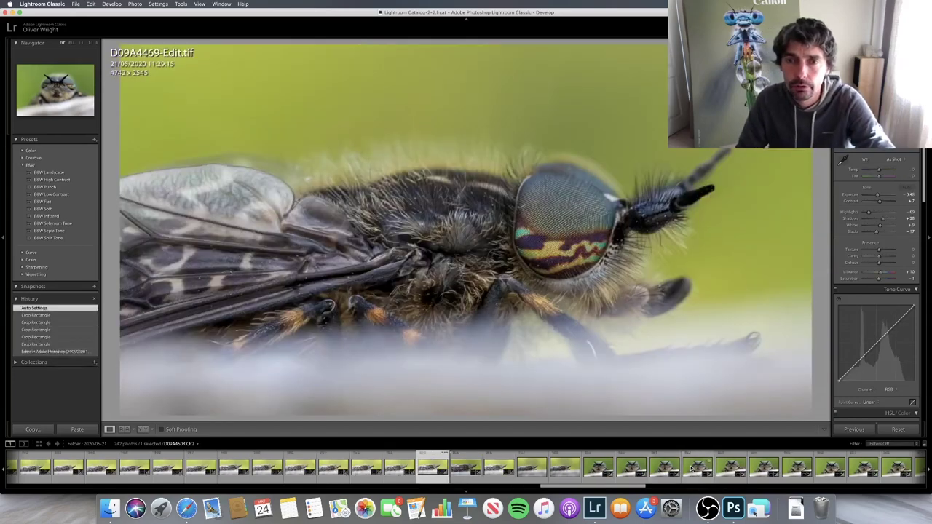
key(Right)
key(Left)
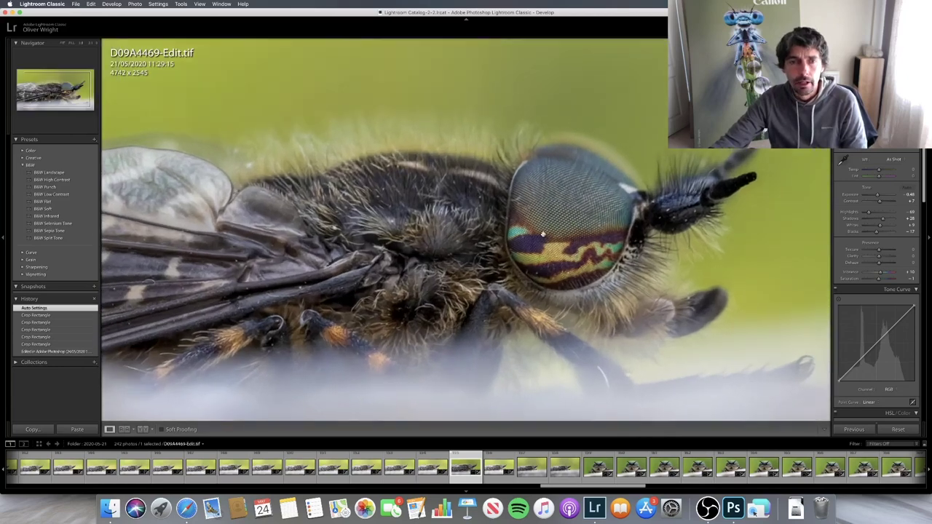
Step: Inspect the fly's eye and thorax in D09A4469-Edit.tif up close, and return to the full image view
click(502, 250)
click(433, 254)
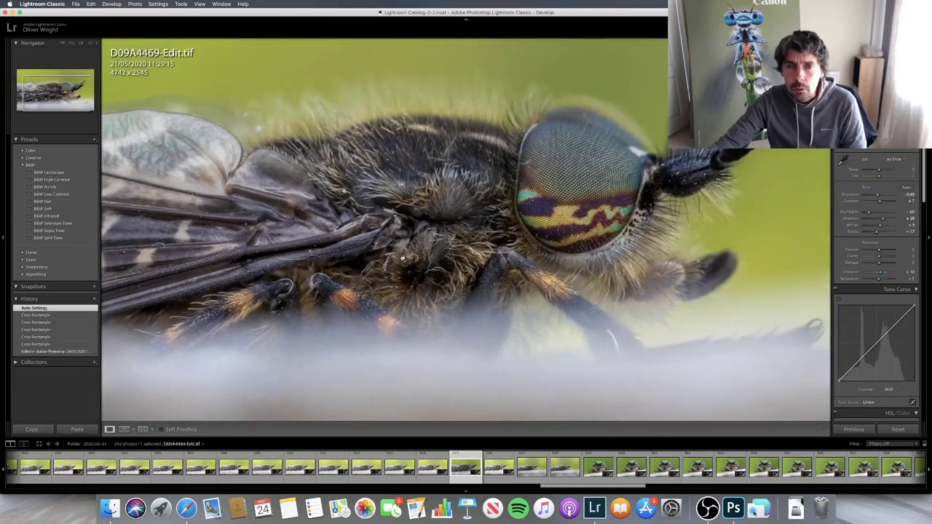
click(433, 255)
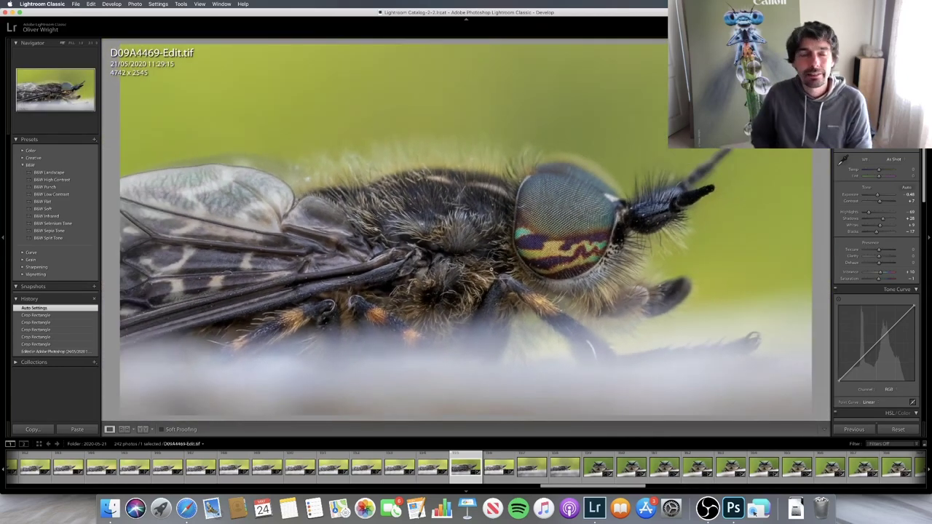